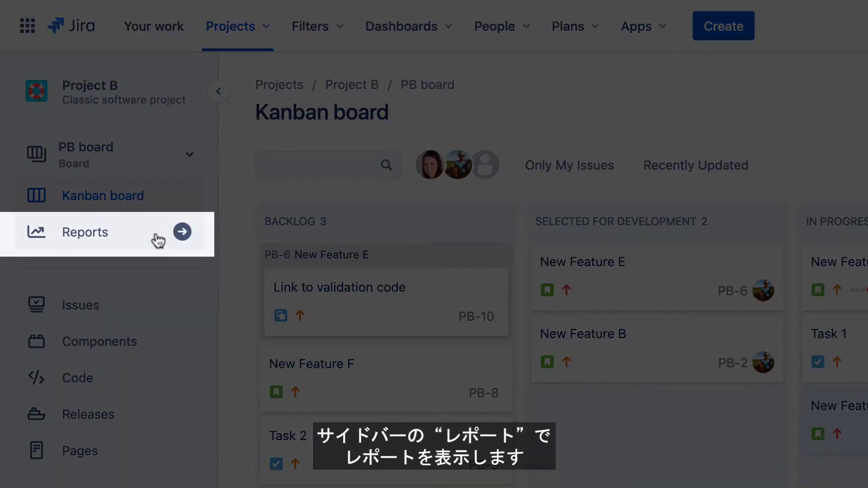
Open Project B's Reports overview from the sidebar.
{"action": "left_click", "coordinate": [158, 238]}
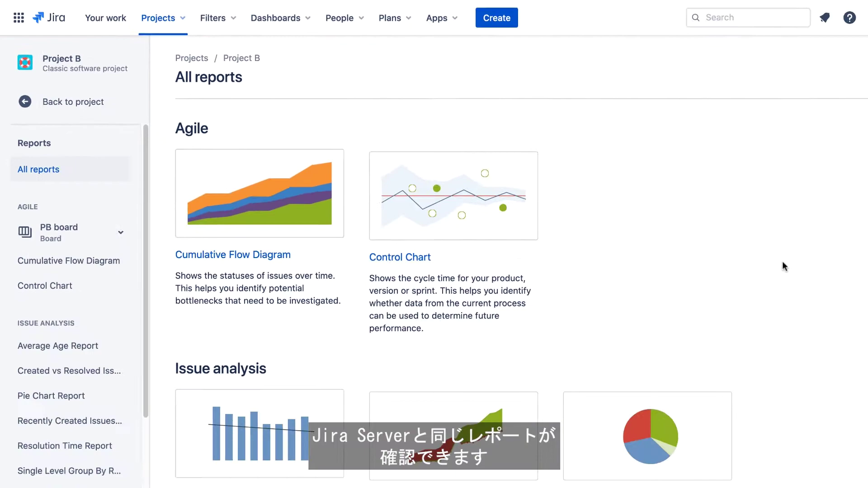
{"action": "scroll", "coordinate": [846, 217], "scroll_direction": "down", "scroll_amount": 5}
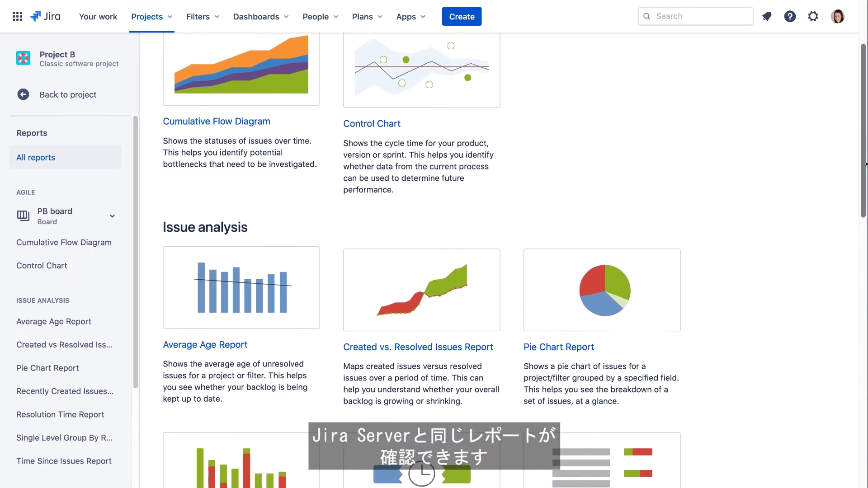
{"action": "scroll", "coordinate": [852, 260], "scroll_direction": "down", "scroll_amount": 5}
{"action": "scroll", "coordinate": [852, 260], "scroll_direction": "down", "scroll_amount": 3}
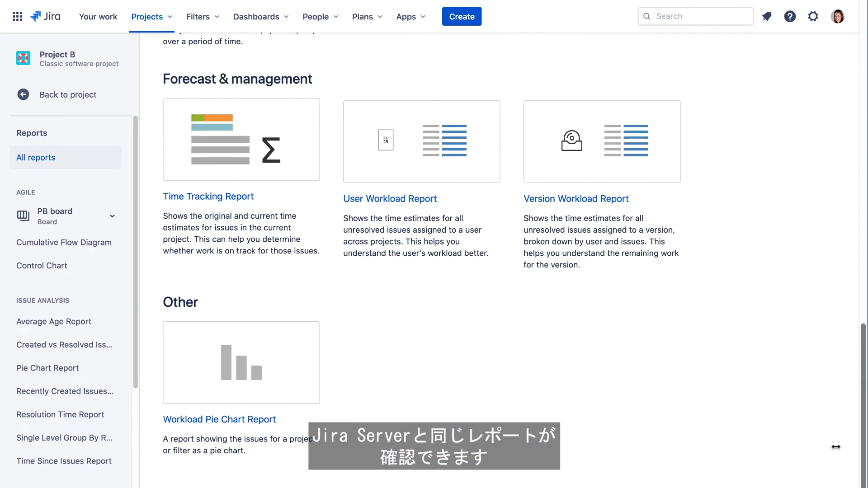
{"action": "scroll", "coordinate": [852, 330], "scroll_direction": "up", "scroll_amount": 4}
{"action": "scroll", "coordinate": [851, 329], "scroll_direction": "up", "scroll_amount": 5}
{"action": "scroll", "coordinate": [851, 330], "scroll_direction": "up", "scroll_amount": 2}
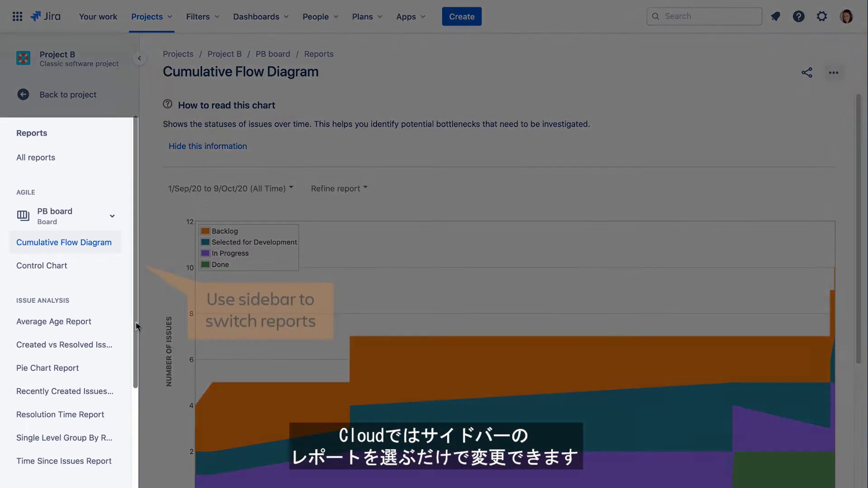
{"action": "scroll", "coordinate": [129, 332], "scroll_direction": "down", "scroll_amount": 2}
{"action": "scroll", "coordinate": [136, 407], "scroll_direction": "down", "scroll_amount": 3}
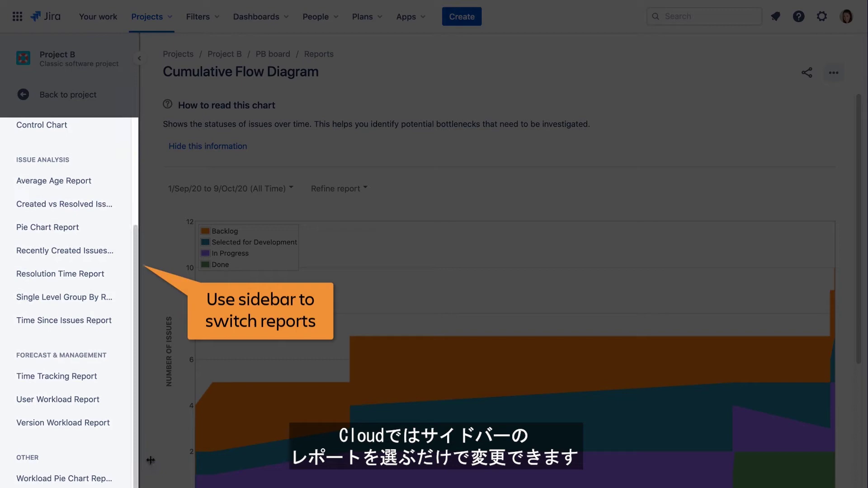
Show Project B's pie chart of issues by assignee, then bring up the Dashboards menu.
{"action": "left_click", "coordinate": [75, 231]}
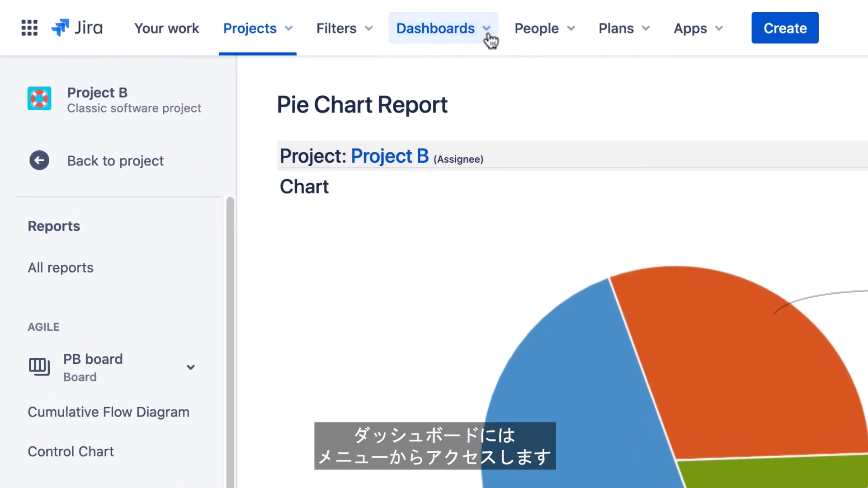
{"action": "left_click", "coordinate": [373, 25]}
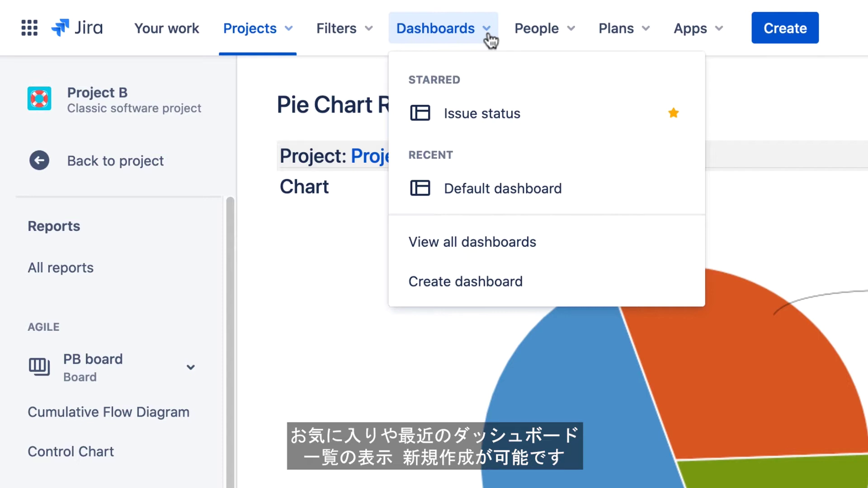
Open the Default dashboard and show its more-options menu.
{"action": "left_click", "coordinate": [526, 195]}
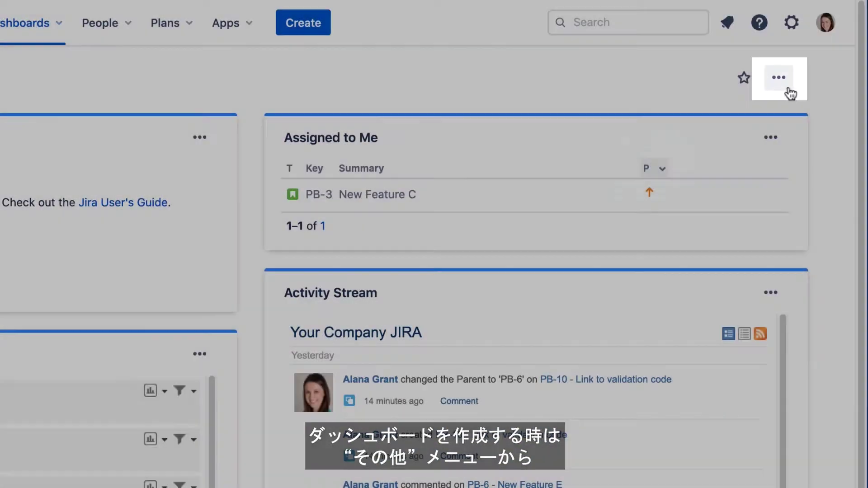
{"action": "left_click", "coordinate": [789, 91]}
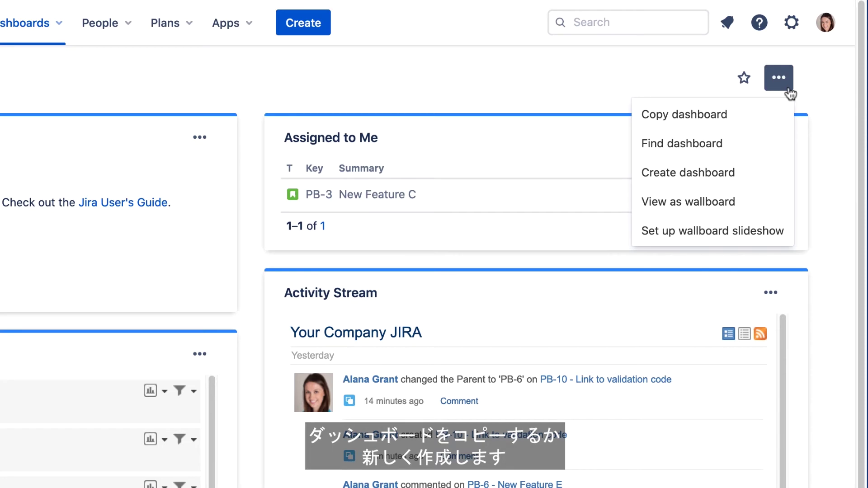
Create and save 'My new dashboard', shared with Project B, all roles.
{"action": "left_click", "coordinate": [774, 172]}
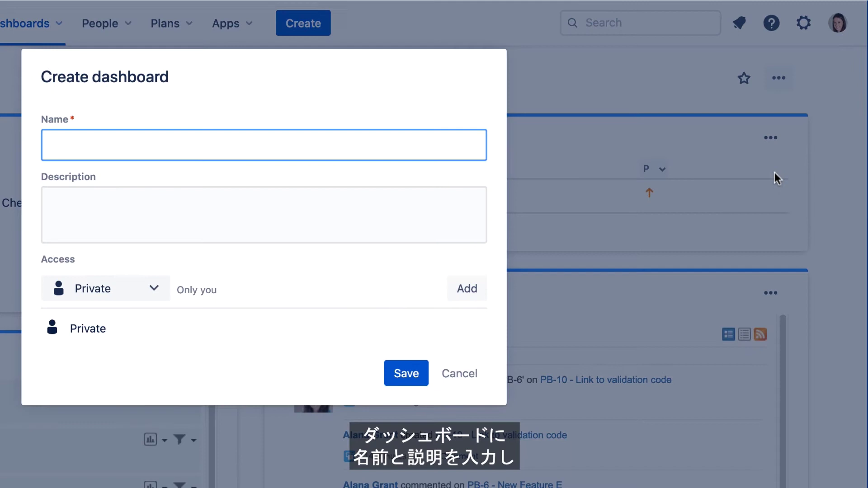
{"action": "type", "text": "My new dashboard"}
{"action": "left_click", "coordinate": [154, 290]}
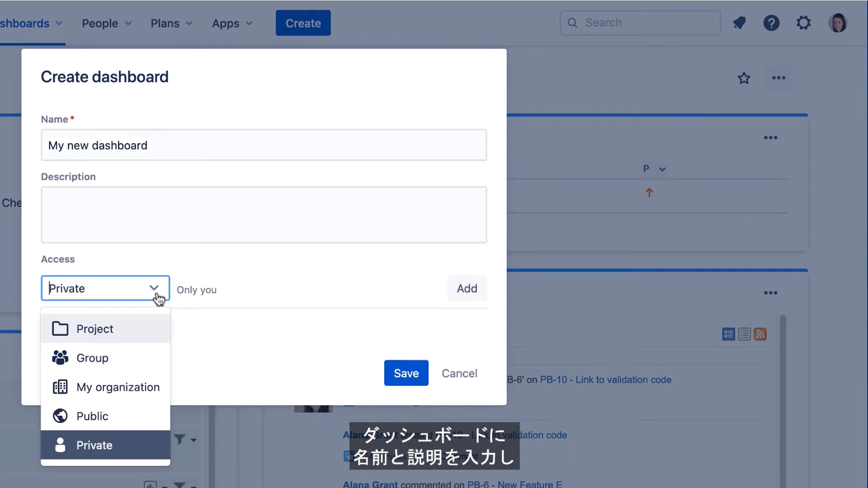
{"action": "left_click", "coordinate": [146, 331]}
{"action": "left_click", "coordinate": [290, 293]}
{"action": "left_click", "coordinate": [285, 353]}
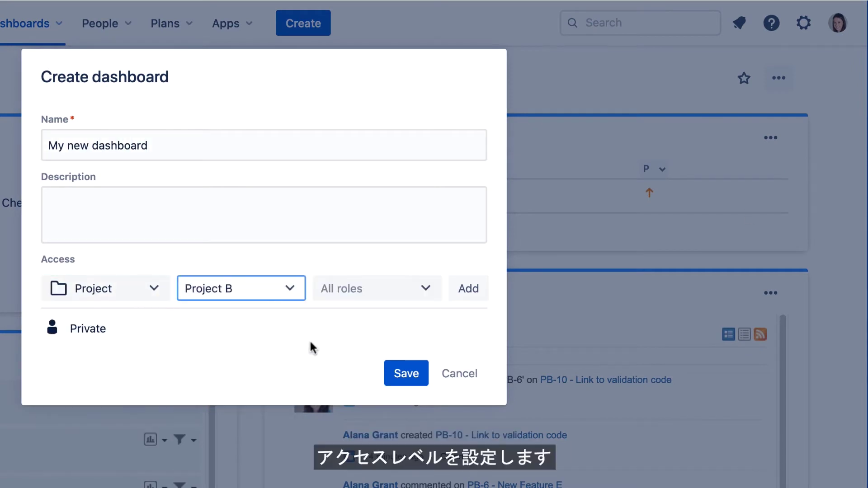
{"action": "left_click", "coordinate": [469, 299]}
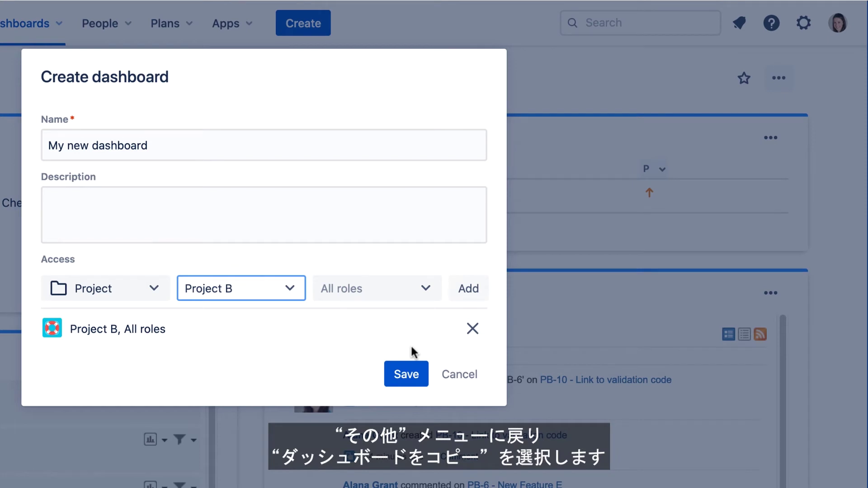
{"action": "left_click", "coordinate": [407, 373]}
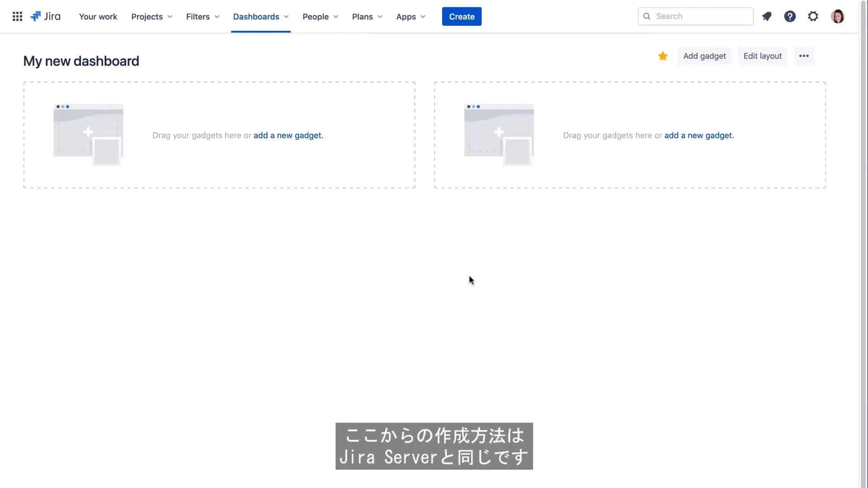
Use the narrow-left, wide-right layout and add Filter counts for Project B's medium-priority issues.
{"action": "left_click", "coordinate": [757, 60]}
{"action": "left_click", "coordinate": [429, 268]}
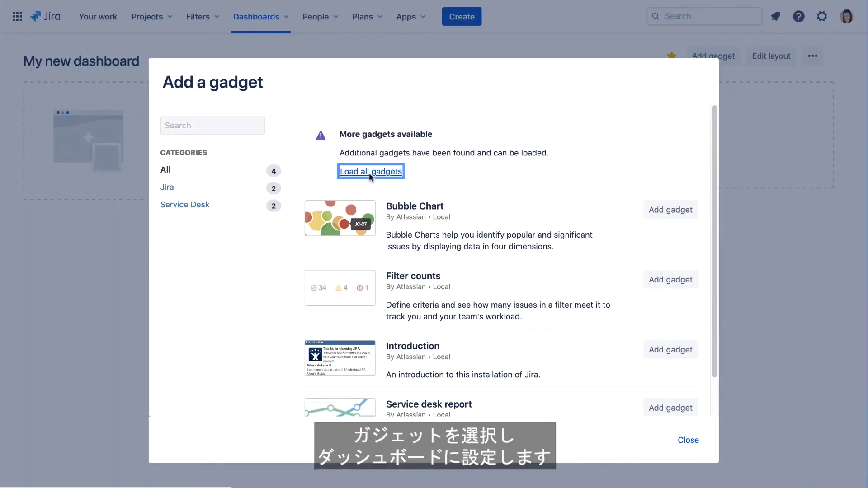
{"action": "left_click", "coordinate": [369, 173]}
{"action": "scroll", "coordinate": [710, 189], "scroll_direction": "down", "scroll_amount": 5}
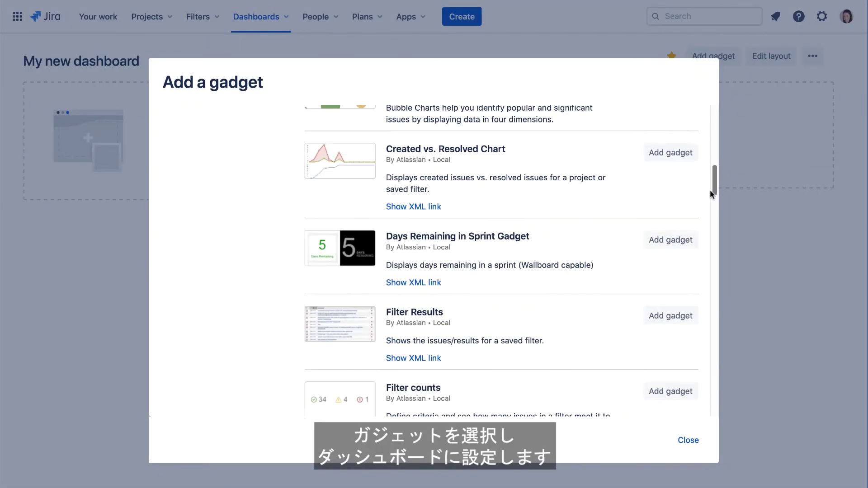
{"action": "scroll", "coordinate": [710, 189], "scroll_direction": "down", "scroll_amount": 3}
{"action": "scroll", "coordinate": [665, 156], "scroll_direction": "down", "scroll_amount": 2}
{"action": "left_click", "coordinate": [665, 156]}
{"action": "left_click", "coordinate": [688, 440]}
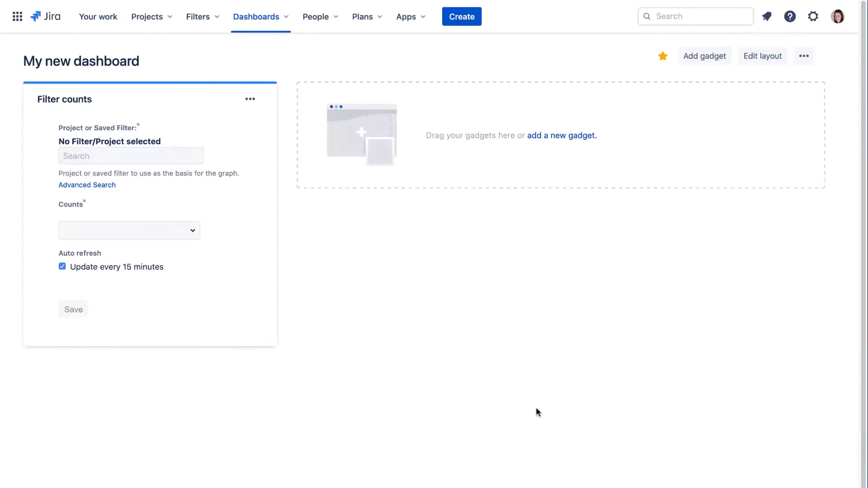
{"action": "left_click", "coordinate": [184, 157]}
{"action": "type", "text": "p"}
{"action": "left_click", "coordinate": [144, 223]}
{"action": "left_click", "coordinate": [190, 230]}
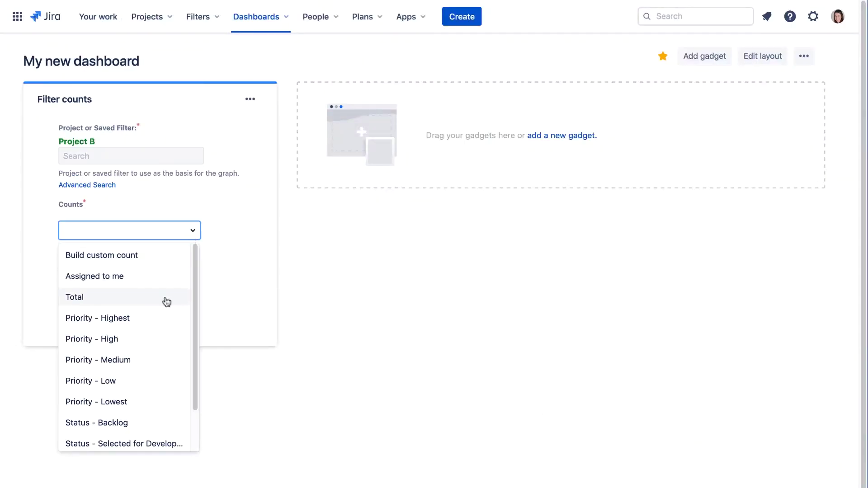
{"action": "left_click", "coordinate": [167, 359]}
{"action": "left_click", "coordinate": [81, 334]}
Add an Average Age Chart gadget for Project B.
{"action": "left_click", "coordinate": [562, 135]}
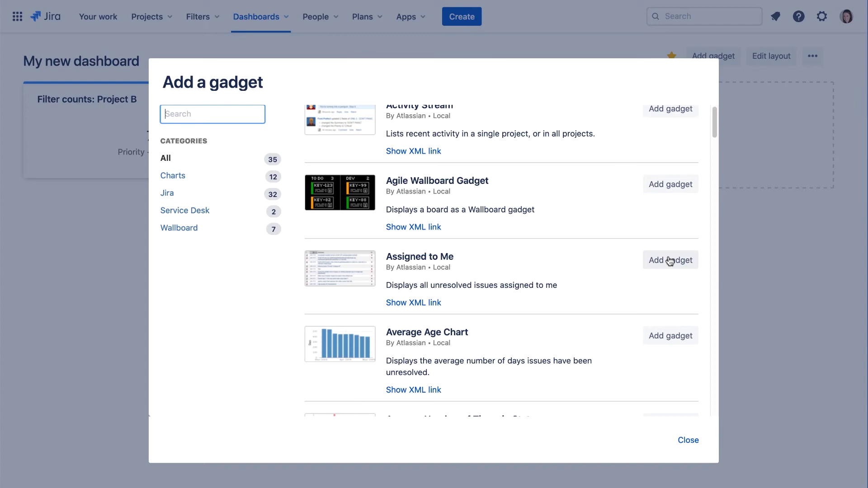
{"action": "scroll", "coordinate": [668, 260], "scroll_direction": "down", "scroll_amount": 3}
{"action": "scroll", "coordinate": [713, 136], "scroll_direction": "down", "scroll_amount": 2}
{"action": "left_click", "coordinate": [687, 441]}
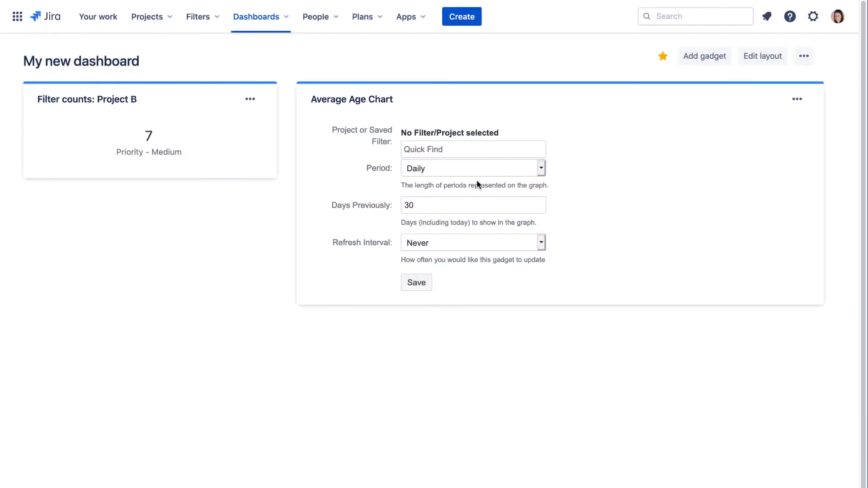
{"action": "left_click", "coordinate": [472, 150]}
{"action": "type", "text": "p"}
{"action": "left_click", "coordinate": [440, 200]}
{"action": "left_click", "coordinate": [410, 288]}
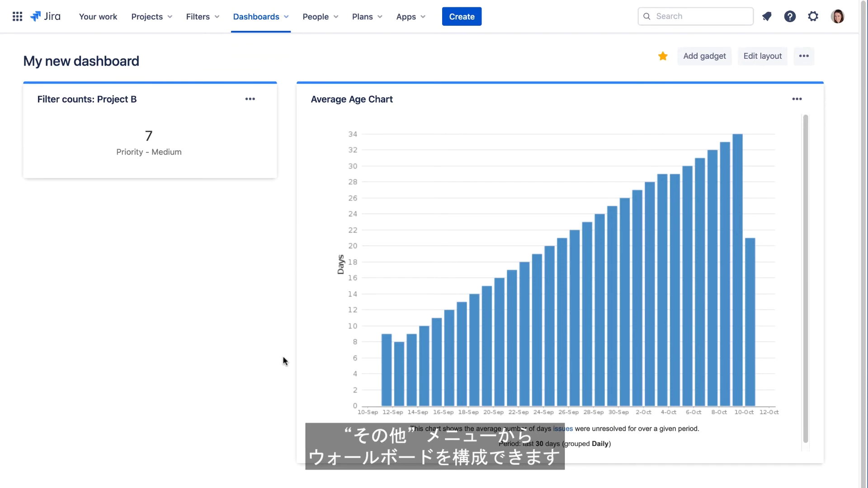
{"action": "left_click", "coordinate": [803, 62]}
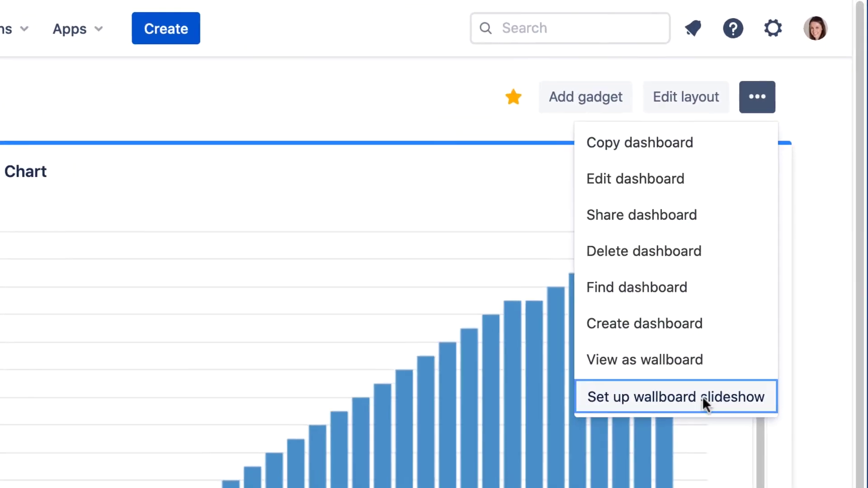
{"action": "left_click", "coordinate": [702, 397]}
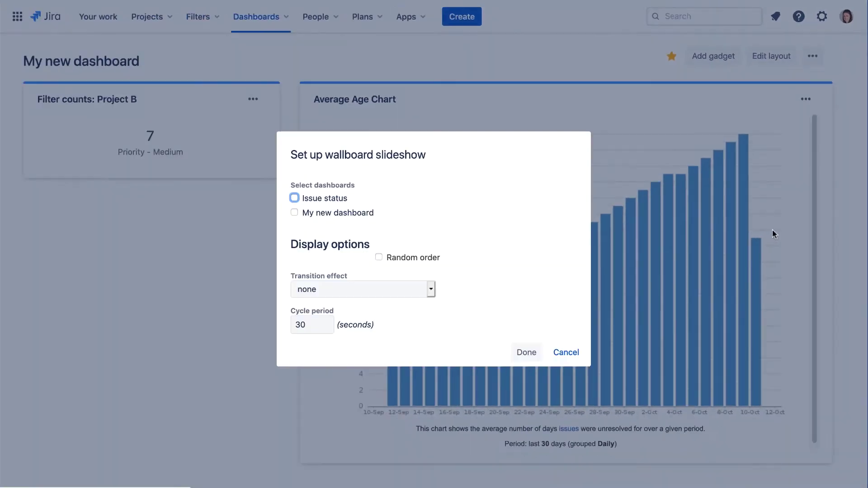
{"action": "left_click", "coordinate": [566, 352]}
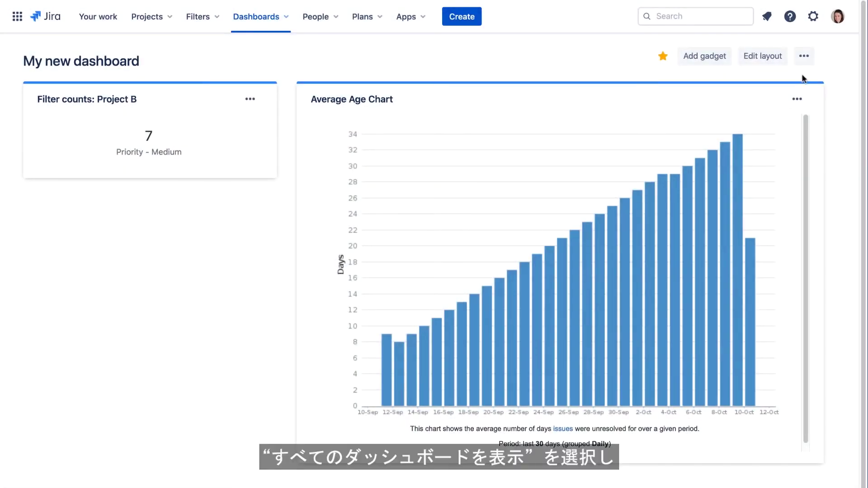
Show the full list of dashboards, including My new dashboard.
{"action": "left_click", "coordinate": [281, 19]}
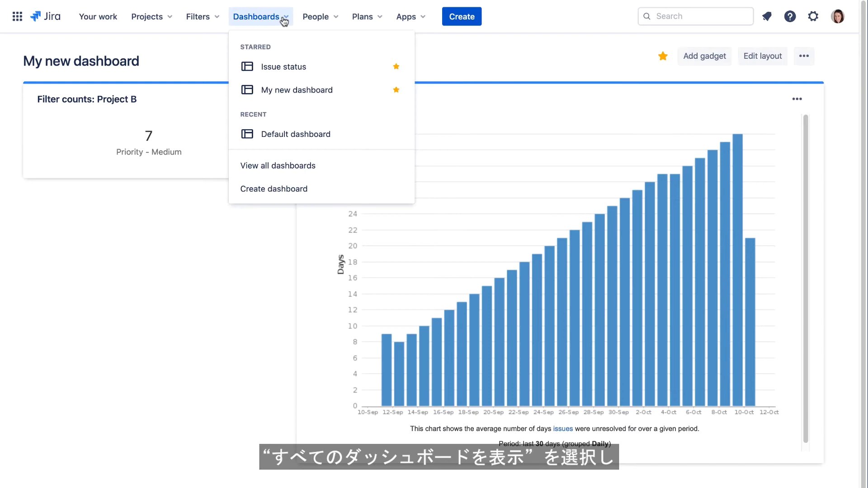
{"action": "left_click", "coordinate": [286, 166]}
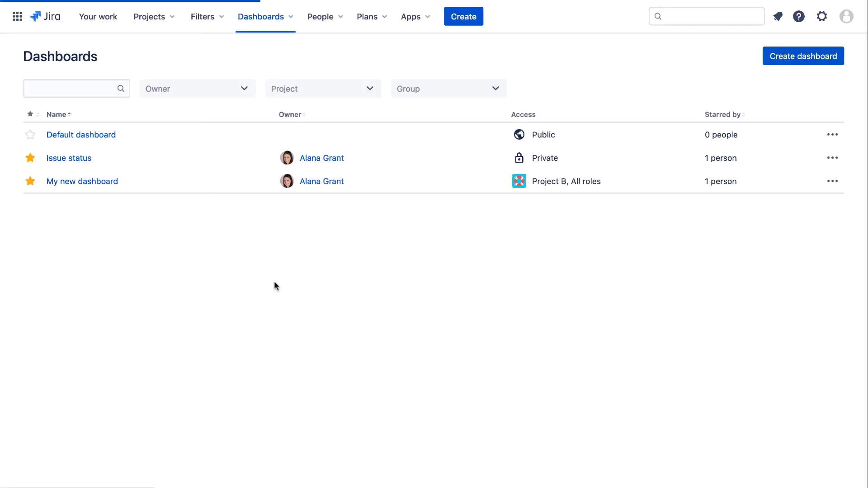